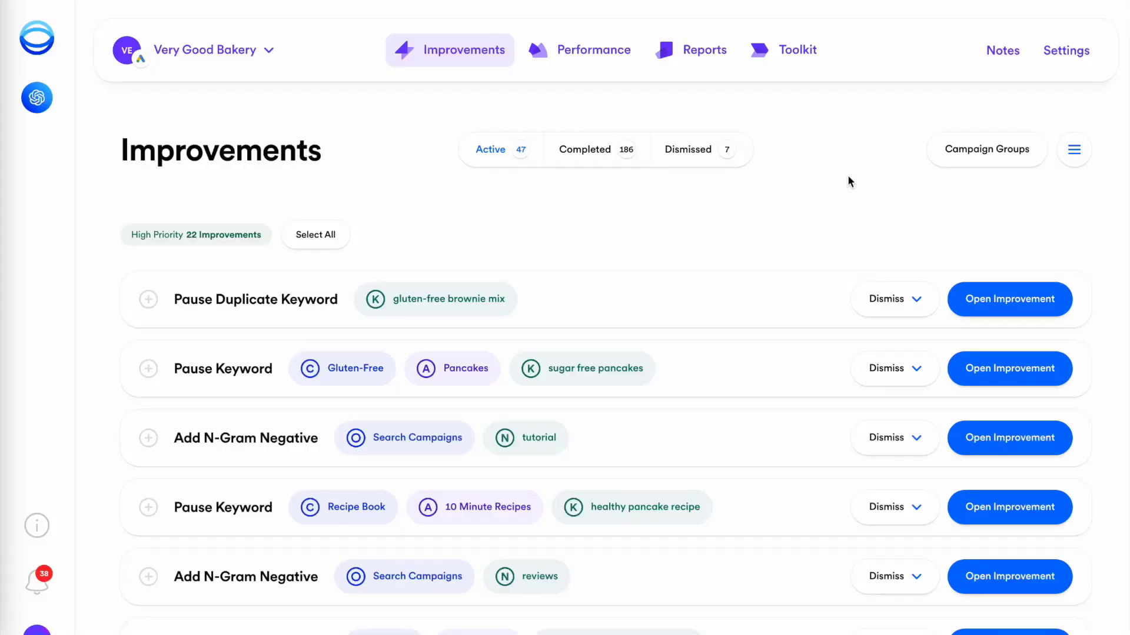
Step: Review Opteo's 'reviews' n-gram improvement and add 'reviews' as a negative keyword
{"action": "scroll", "coordinate": [847, 175], "scroll_direction": "down", "scroll_amount": 4}
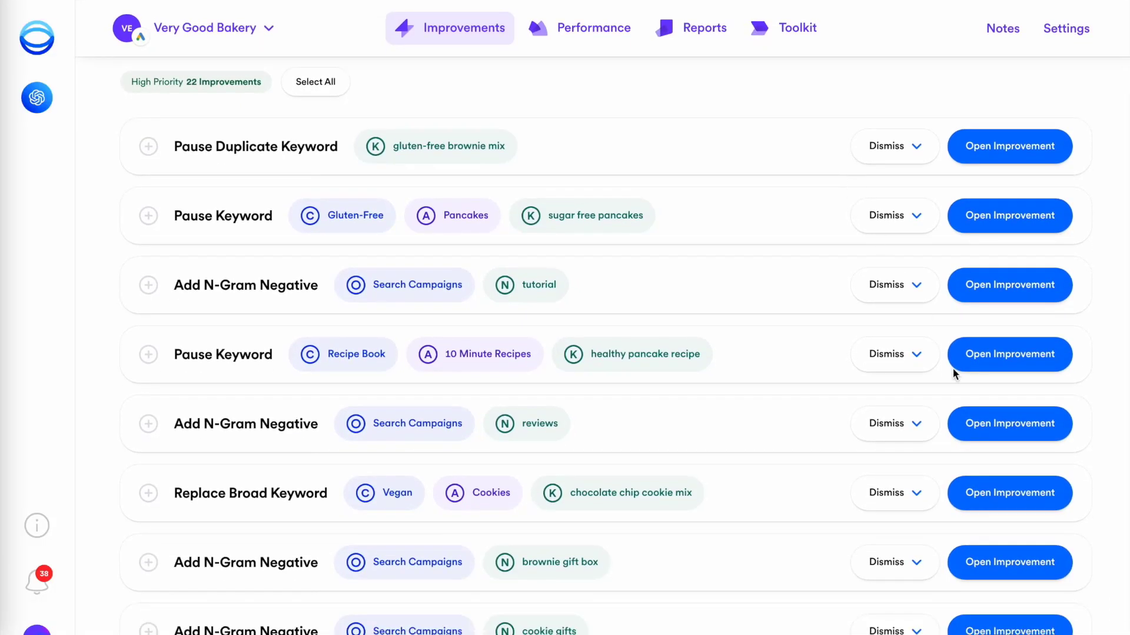
{"action": "left_click", "coordinate": [991, 424]}
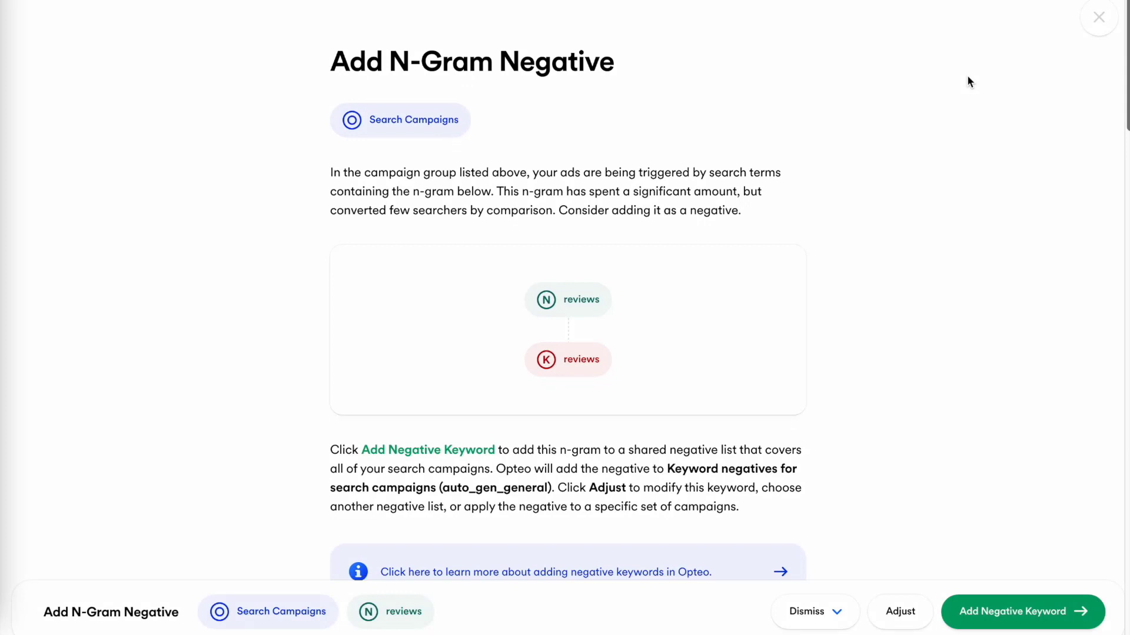
{"action": "scroll", "coordinate": [968, 77], "scroll_direction": "down", "scroll_amount": 10}
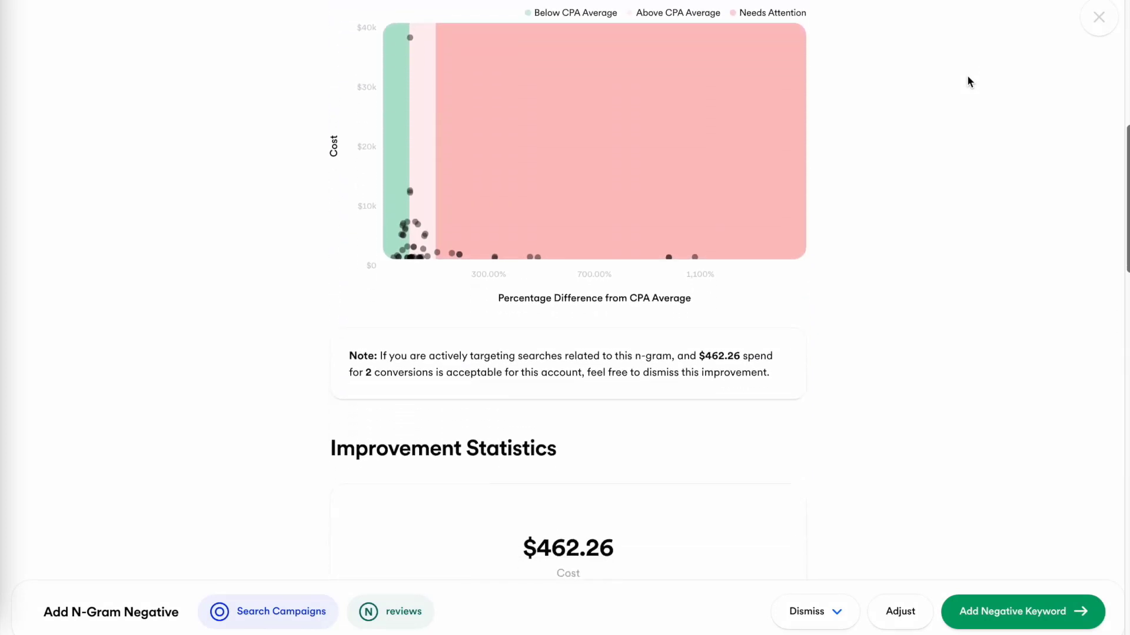
{"action": "scroll", "coordinate": [968, 77], "scroll_direction": "down", "scroll_amount": 10}
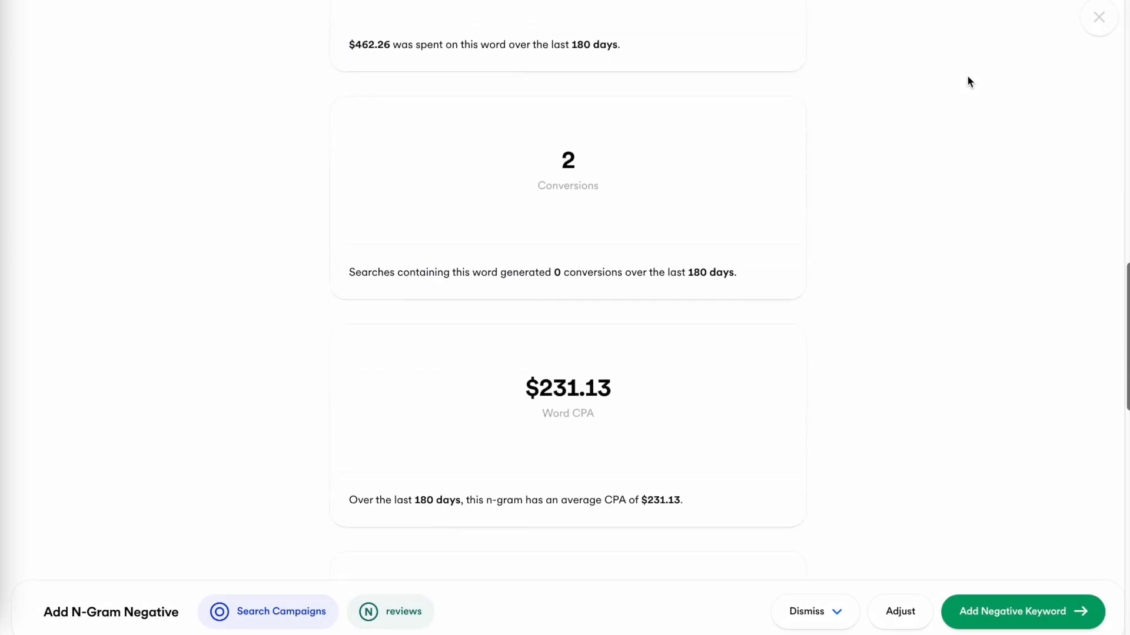
{"action": "scroll", "coordinate": [968, 77], "scroll_direction": "down", "scroll_amount": 10}
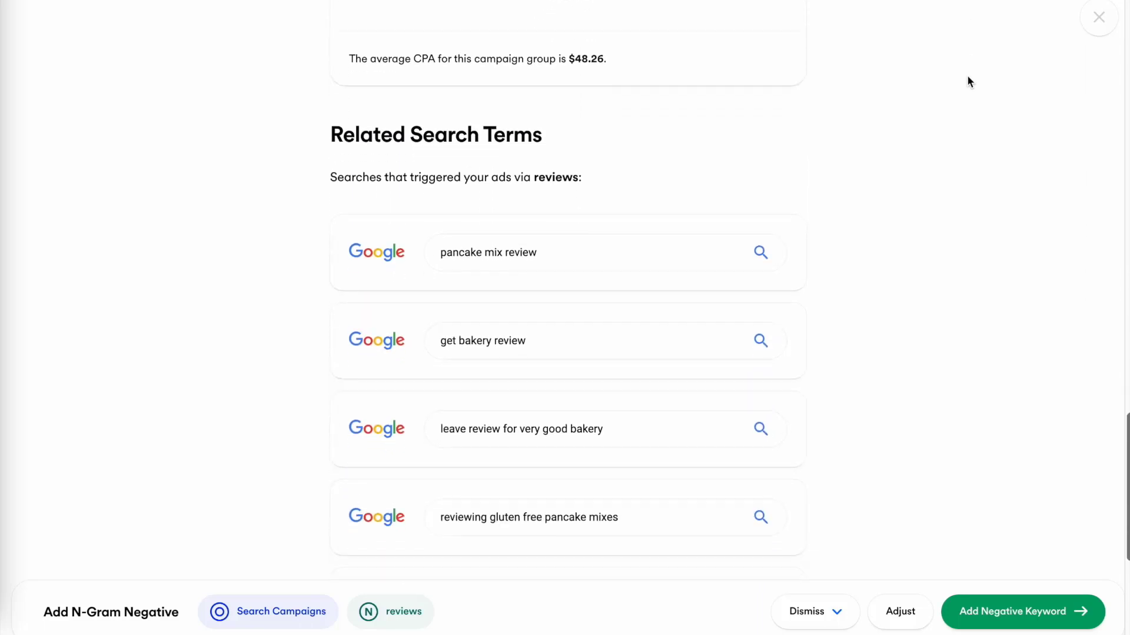
{"action": "scroll", "coordinate": [968, 77], "scroll_direction": "down", "scroll_amount": 1}
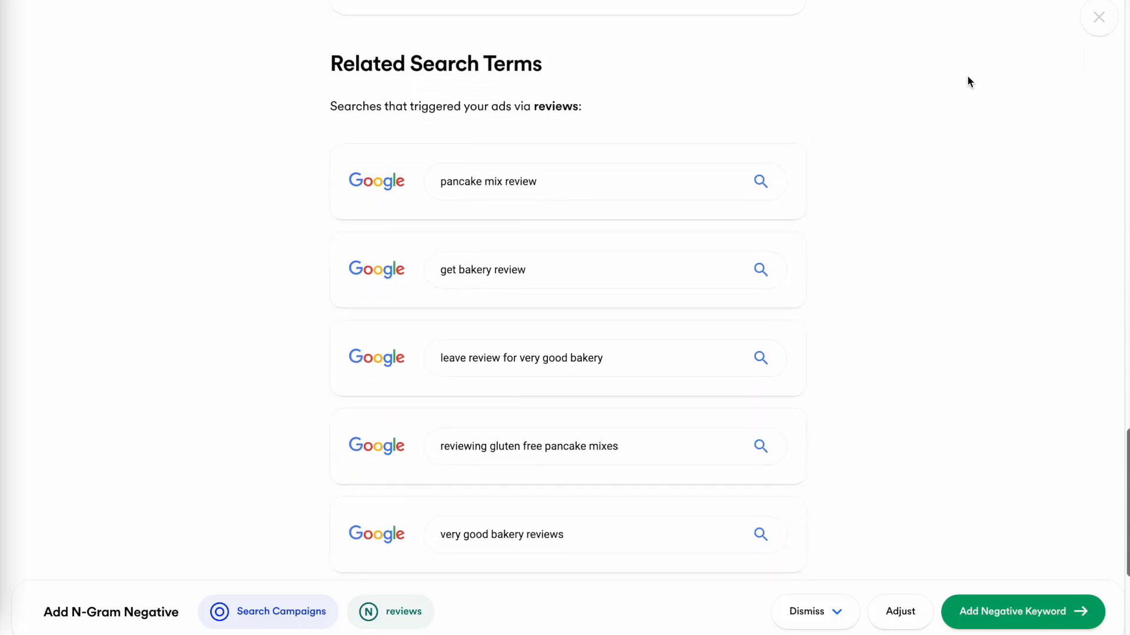
{"action": "left_click", "coordinate": [1015, 610]}
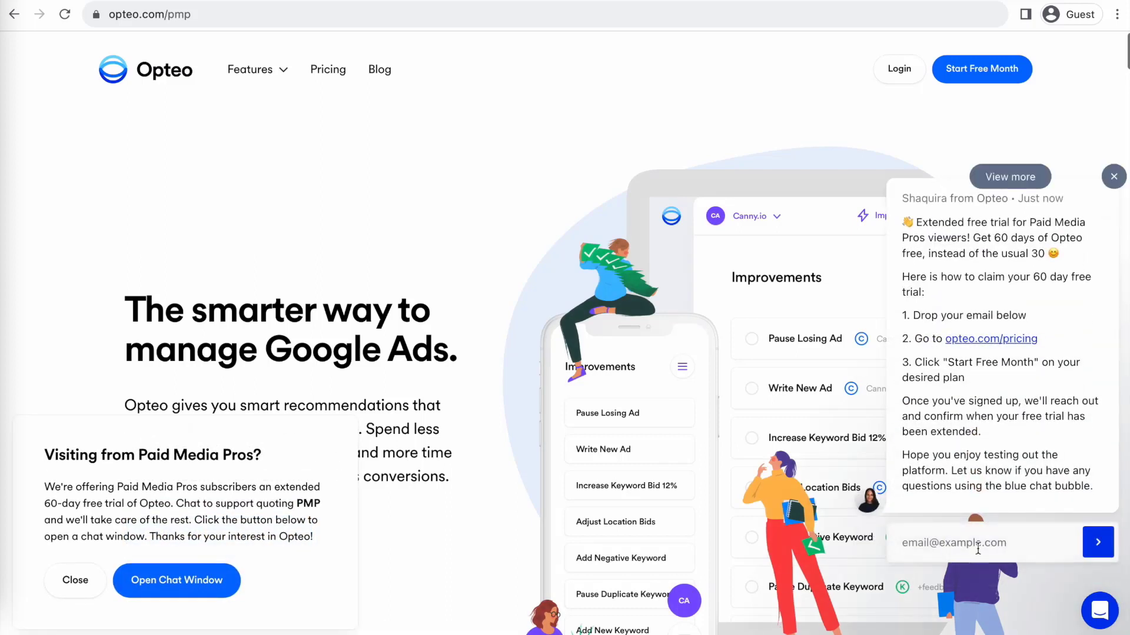
Step: Submit an e-mail address in the opteo.com/pmp chat to claim the 60-day trial
{"action": "left_click", "coordinate": [978, 548]}
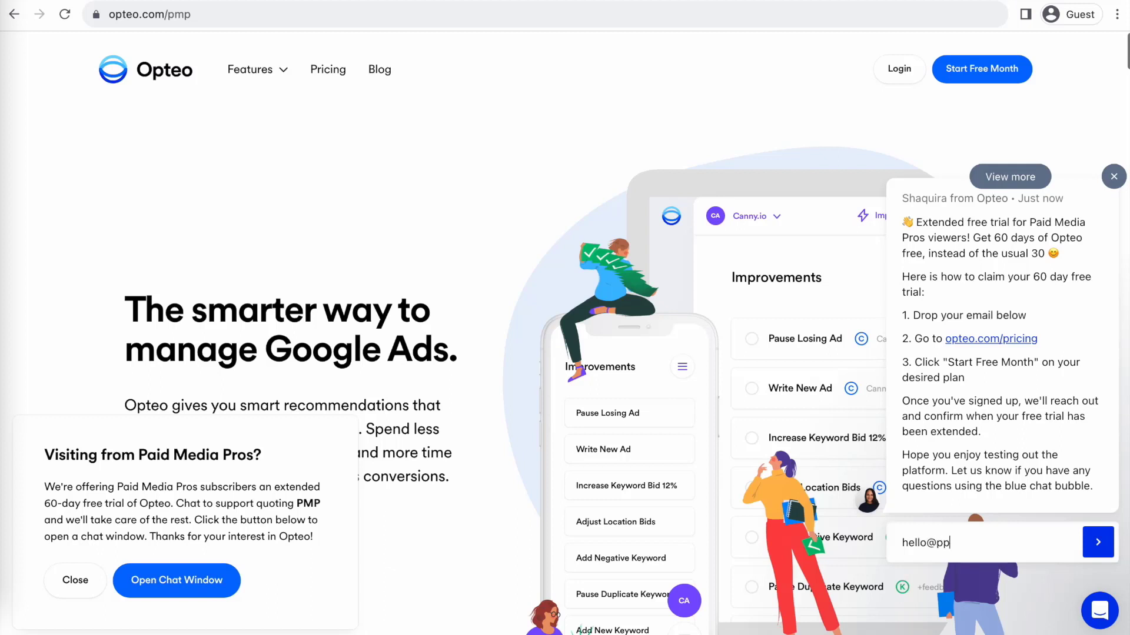
{"action": "key", "text": "Return"}
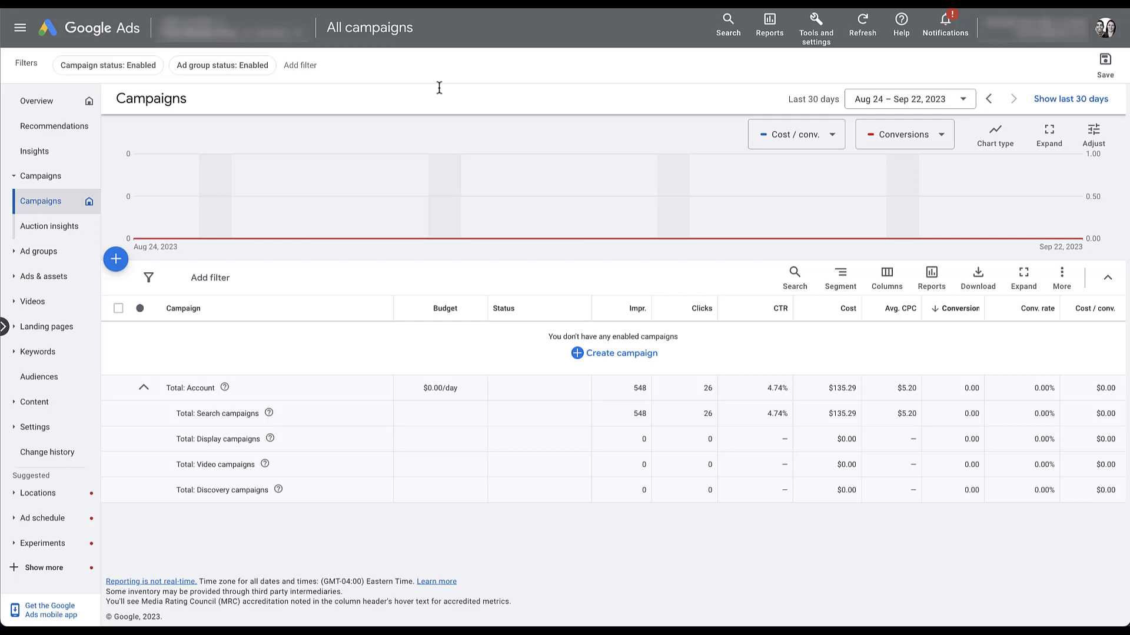
Step: Create a goal-free Performance Max campaign named 'Performance Max-6' and reach its Bidding step
{"action": "left_click", "coordinate": [116, 260]}
{"action": "left_click", "coordinate": [228, 270]}
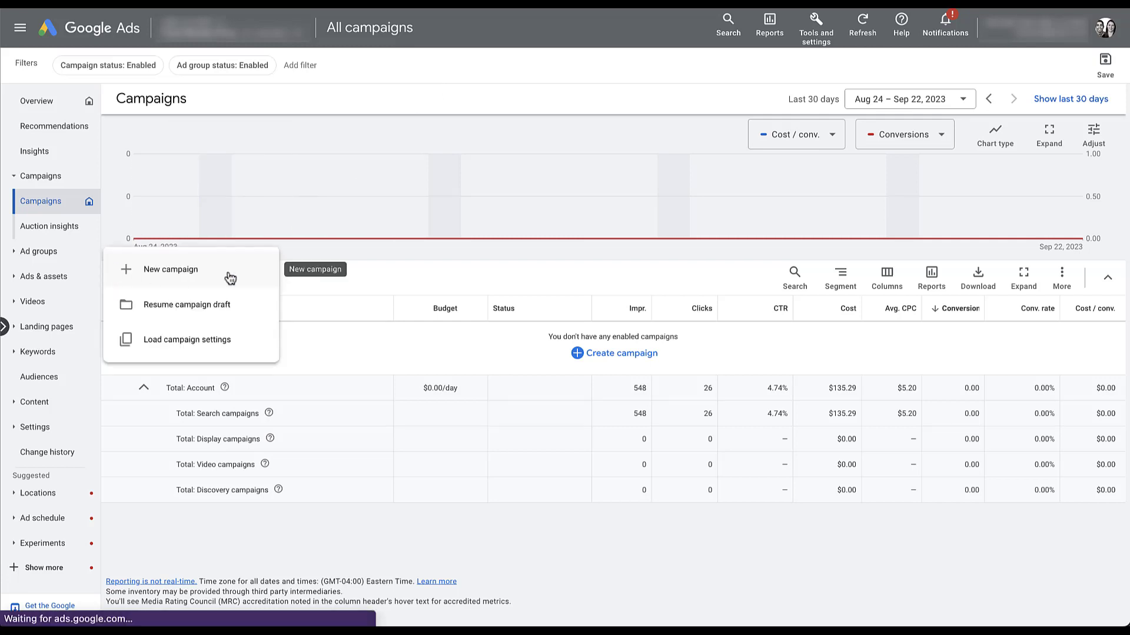
{"action": "left_click", "coordinate": [774, 366]}
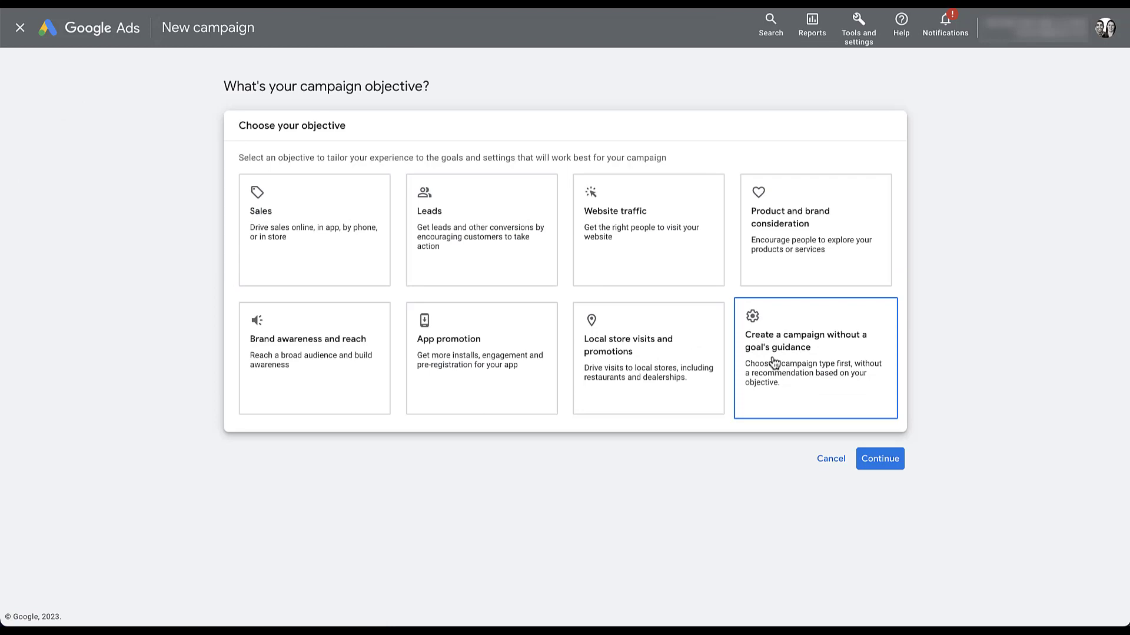
{"action": "left_click", "coordinate": [507, 361]}
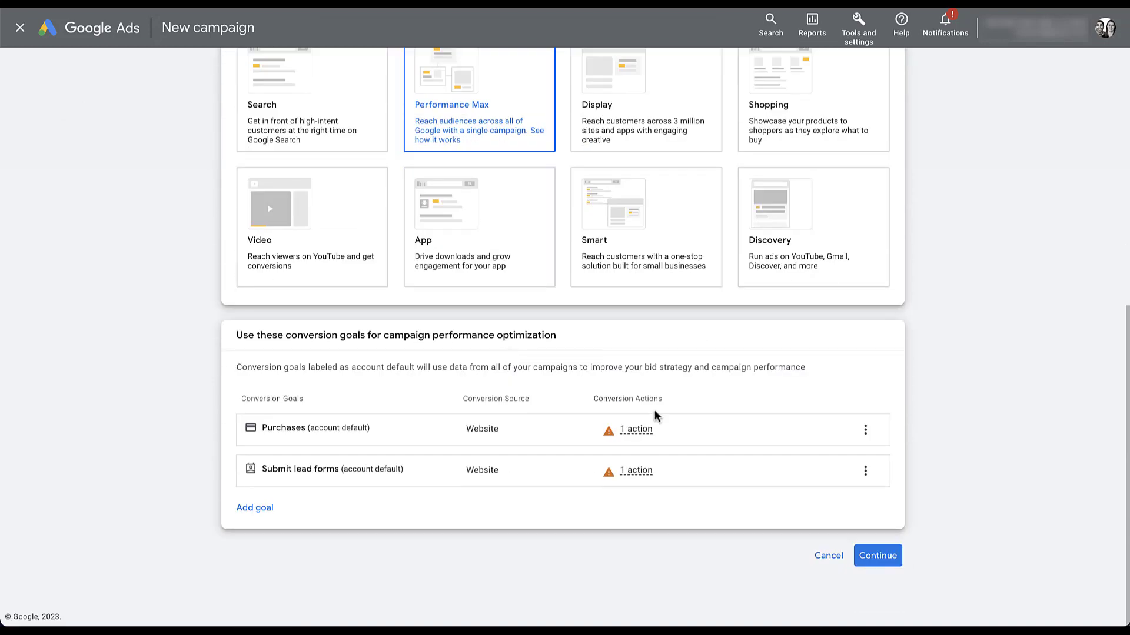
{"action": "left_click", "coordinate": [877, 556]}
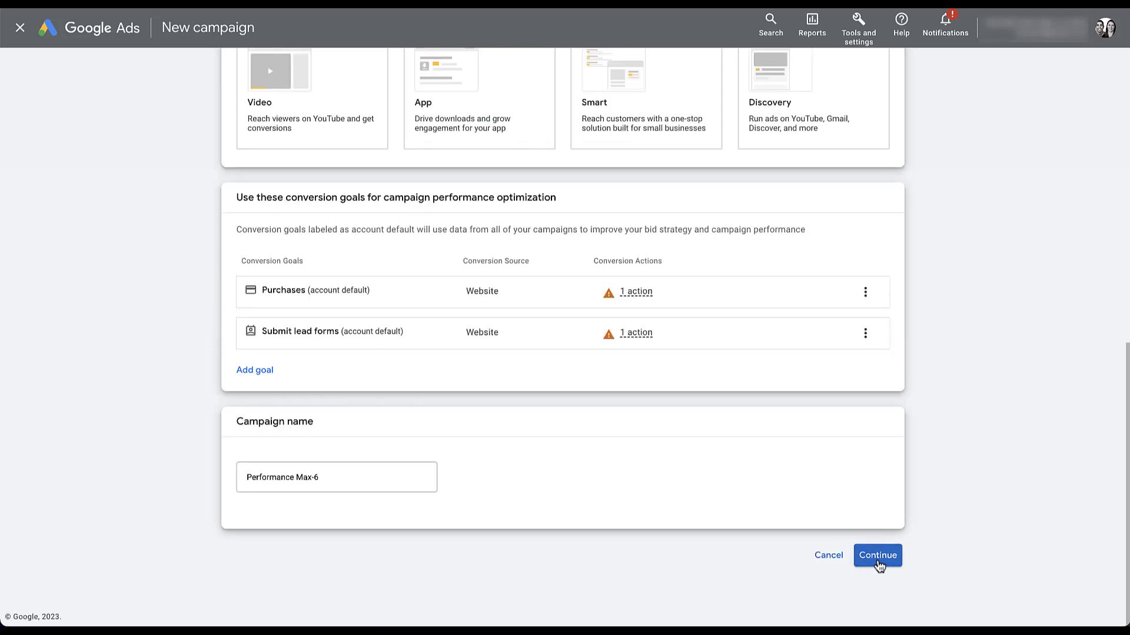
{"action": "left_click", "coordinate": [877, 557]}
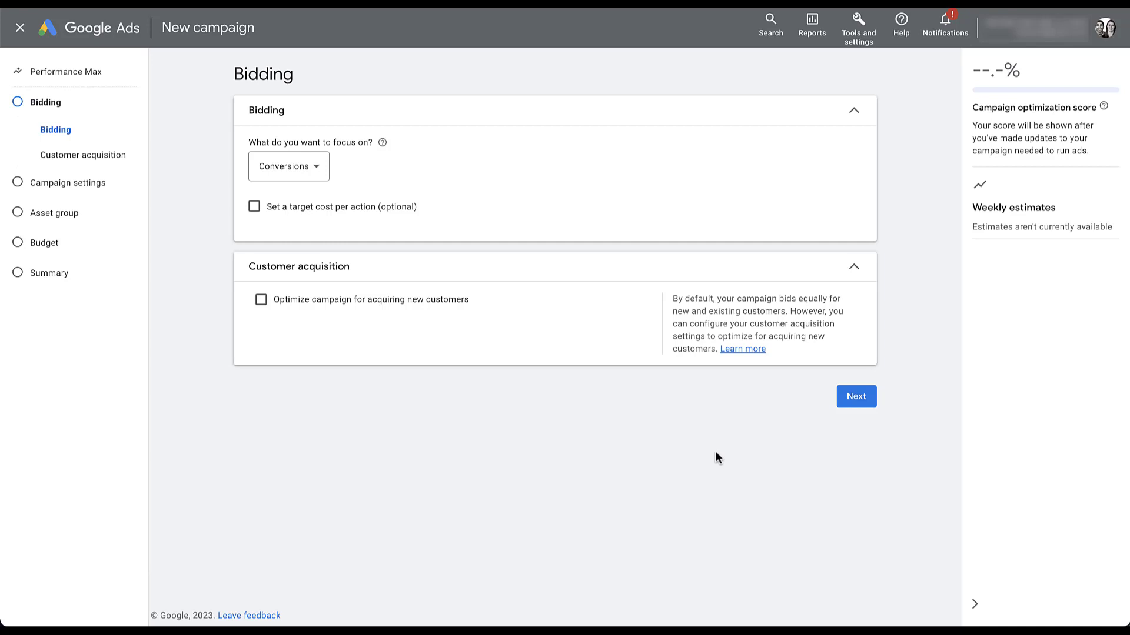
Step: Keep bidding focused on Conversions and continue to Campaign settings
{"action": "left_click", "coordinate": [860, 405]}
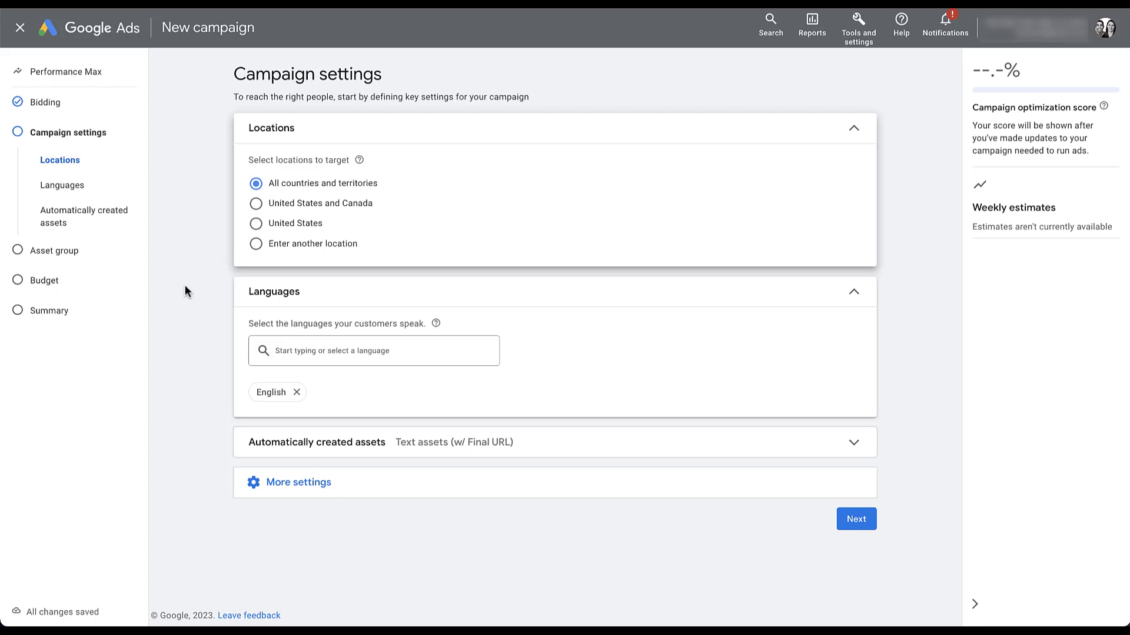
Step: Expand Automatically created assets, showing Text assets and Final URL expansion turned on
{"action": "left_click", "coordinate": [845, 445]}
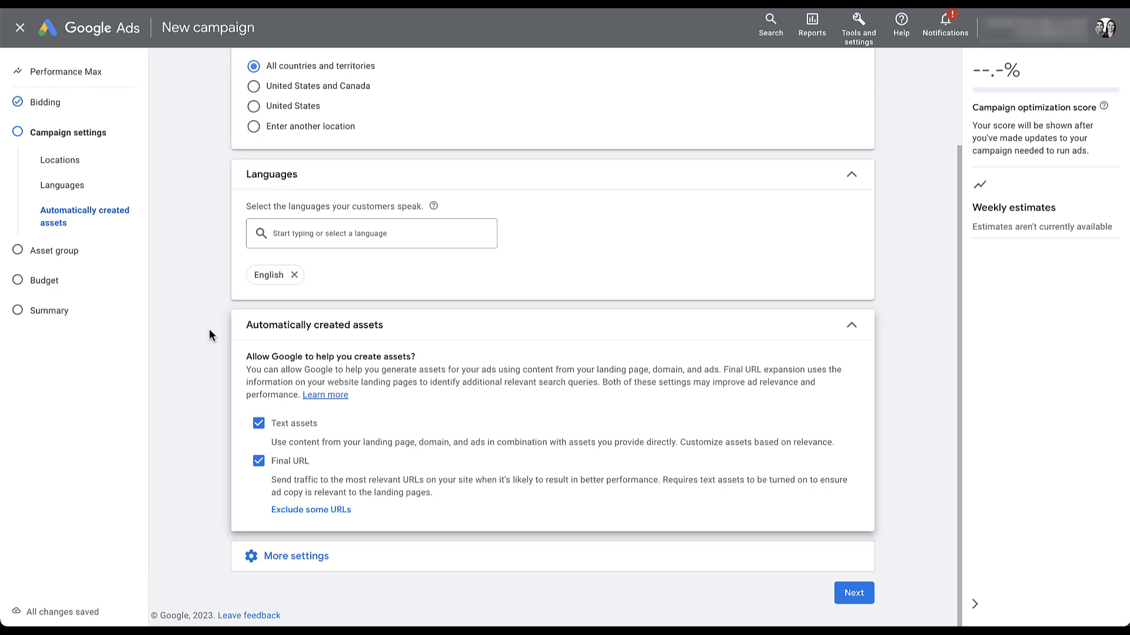
Step: Add a Final URL expansion exclusion rule for URLs containing '/blog'
{"action": "left_click", "coordinate": [309, 510]}
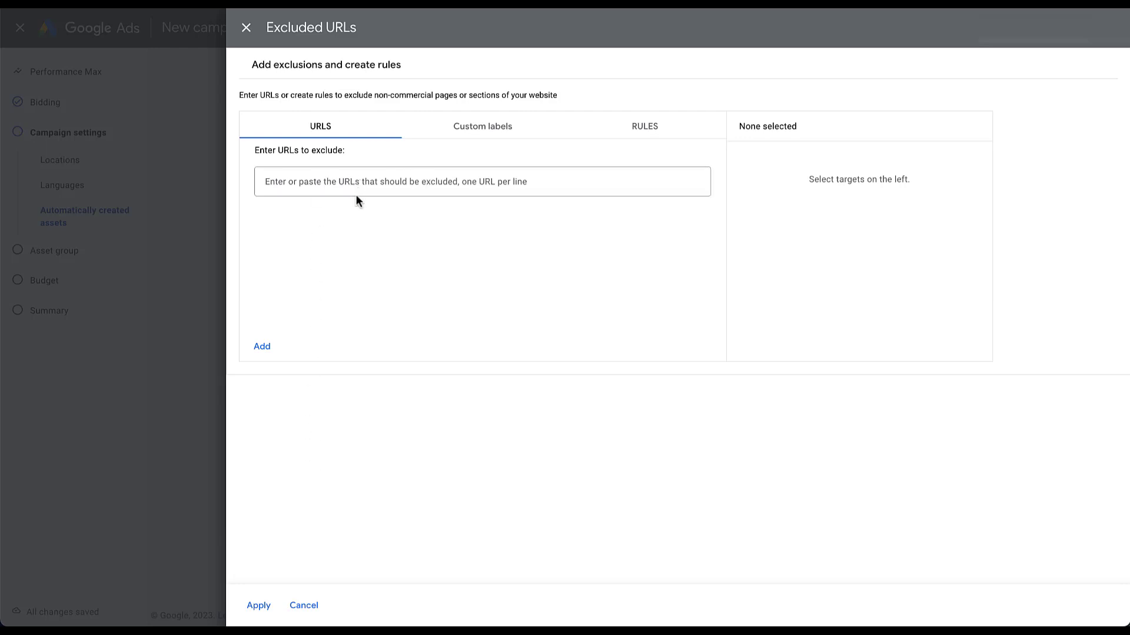
{"action": "left_click", "coordinate": [663, 141]}
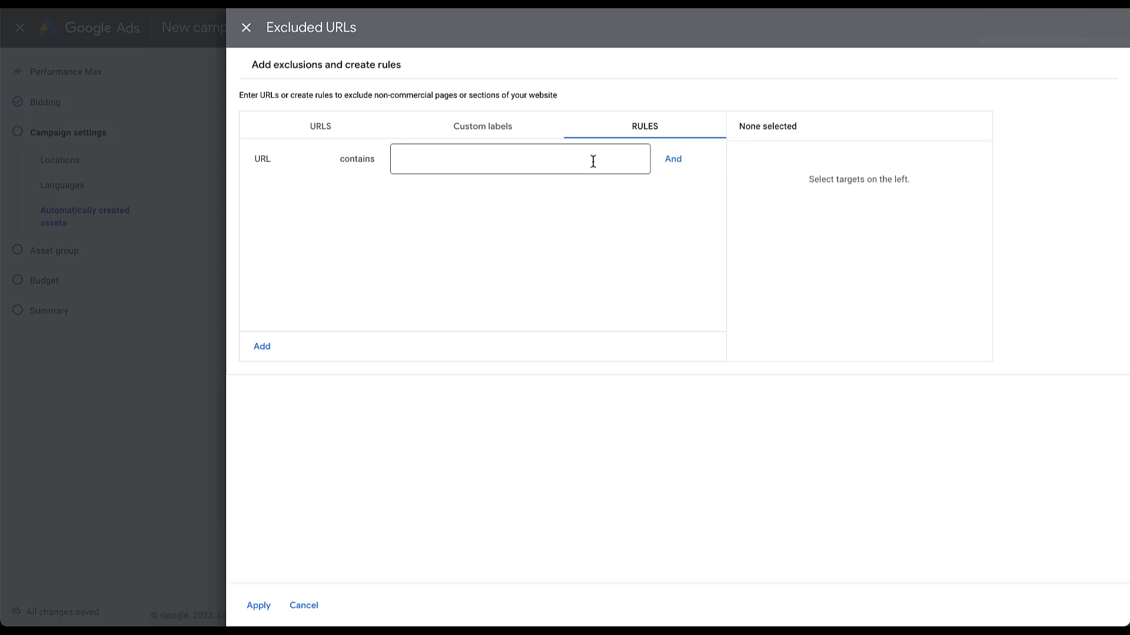
{"action": "left_click", "coordinate": [593, 161]}
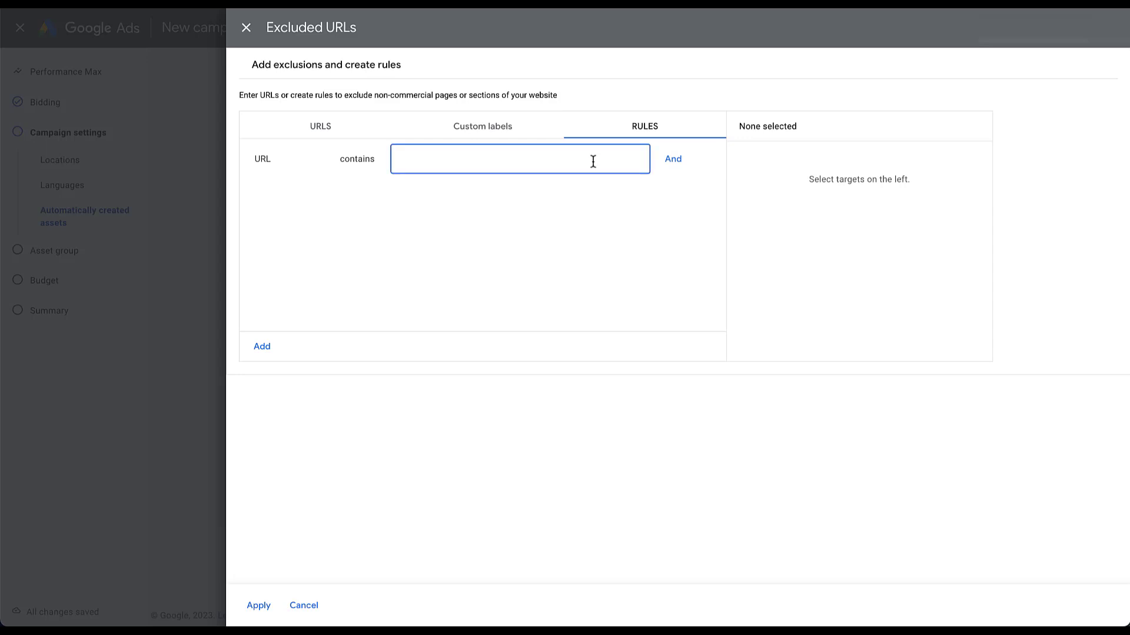
{"action": "type", "text": "/blog"}
{"action": "left_click", "coordinate": [263, 347]}
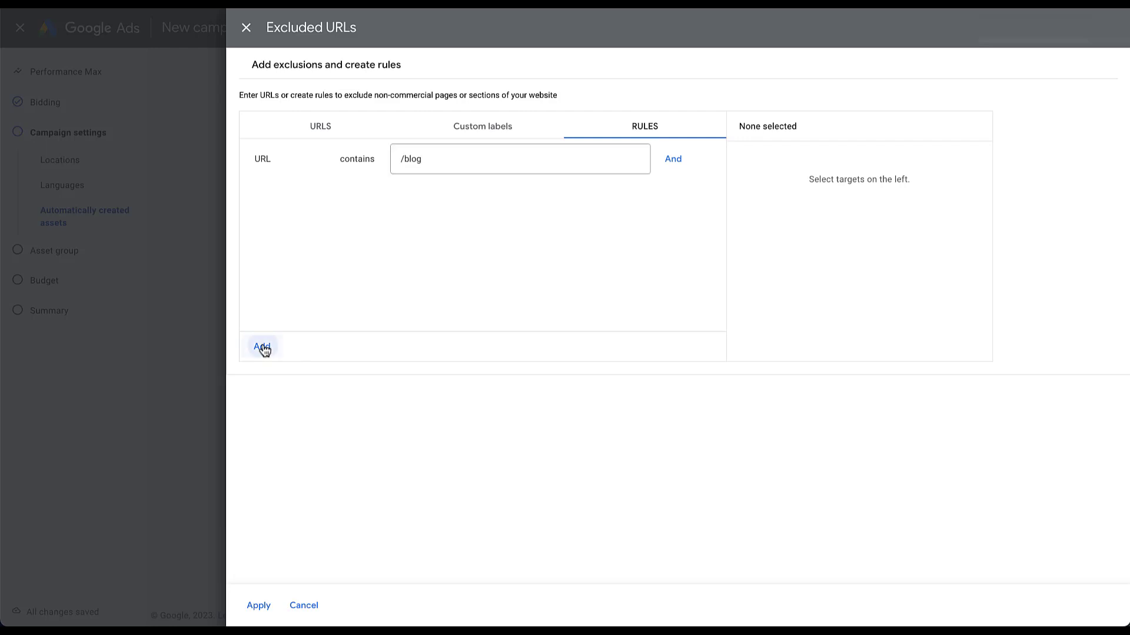
{"action": "left_click", "coordinate": [256, 604]}
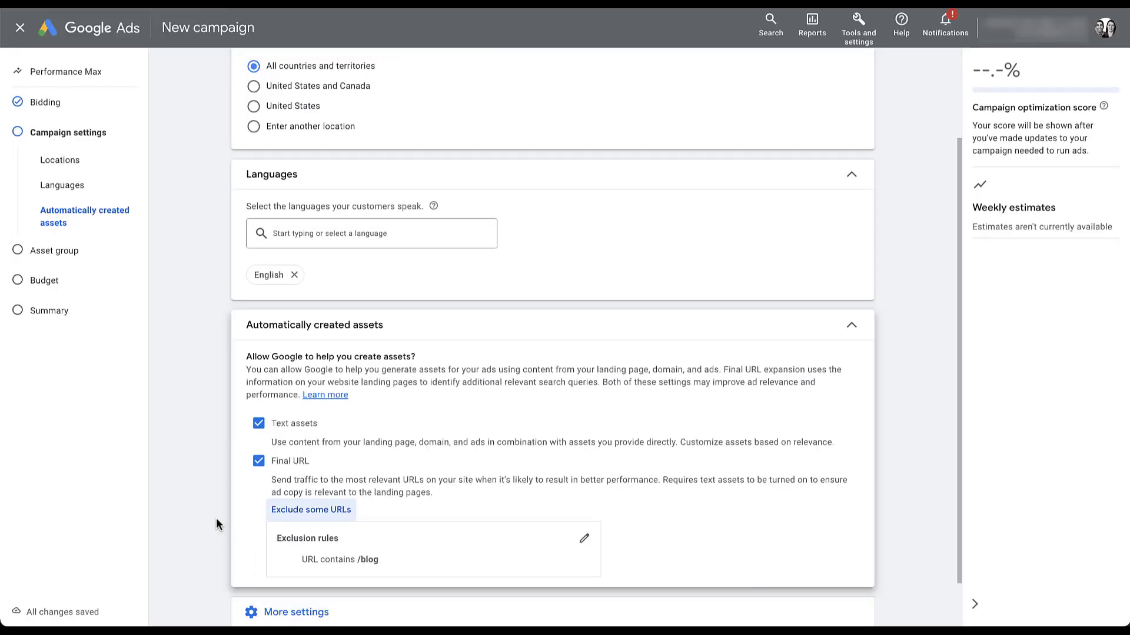
{"action": "scroll", "coordinate": [217, 524], "scroll_direction": "down", "scroll_amount": 1}
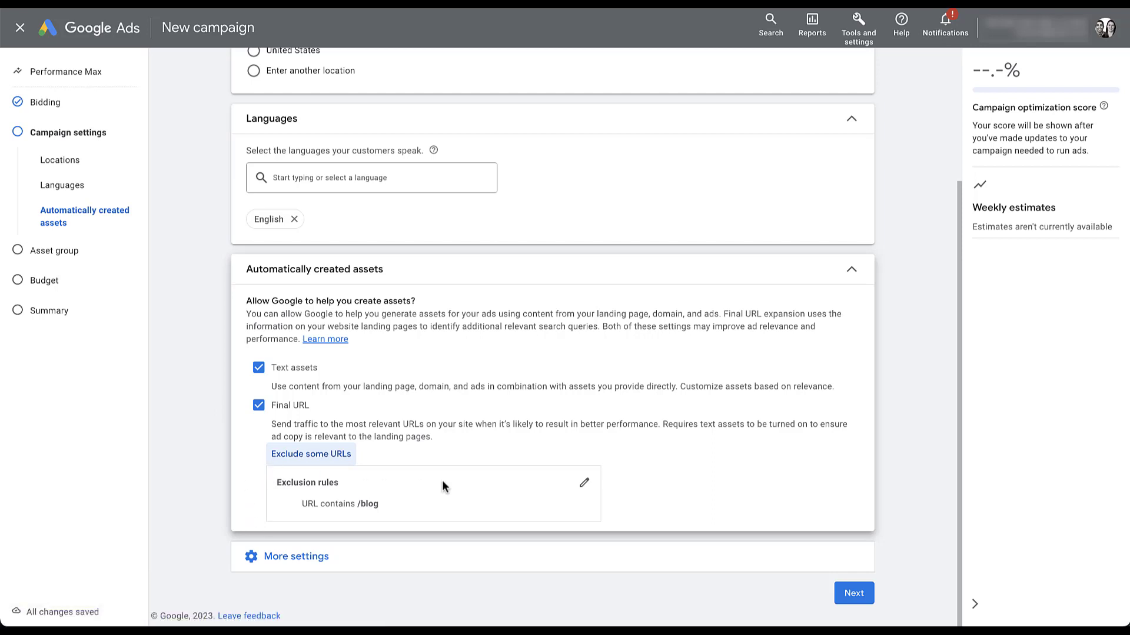
Step: Delete the 'URL contains /blog' exclusion rule and apply the change
{"action": "left_click", "coordinate": [584, 482]}
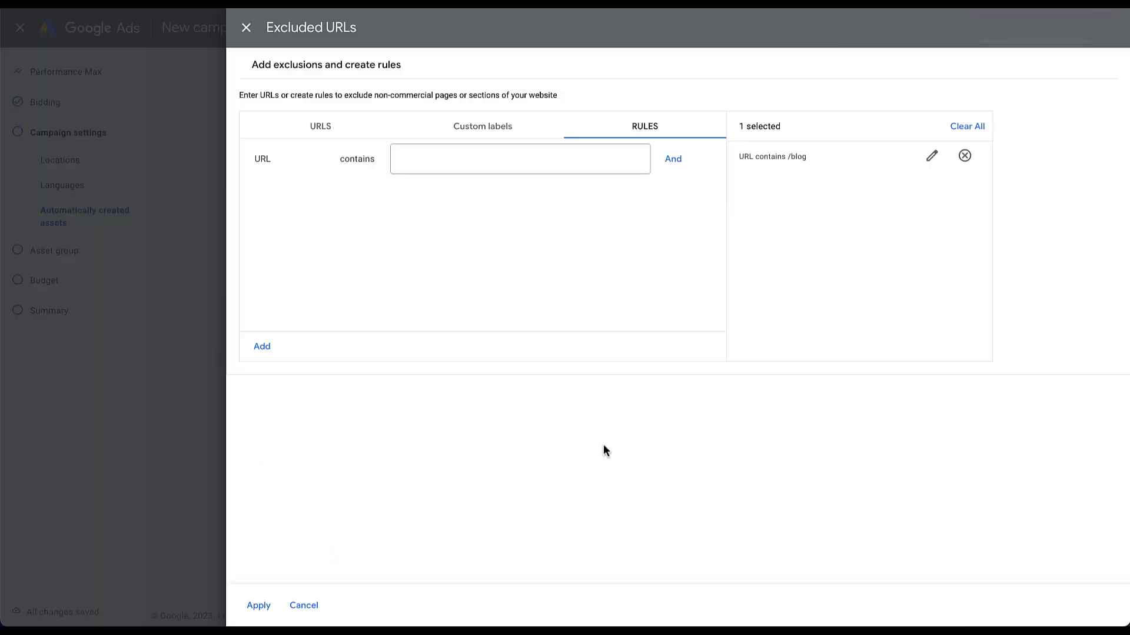
{"action": "left_click", "coordinate": [962, 155]}
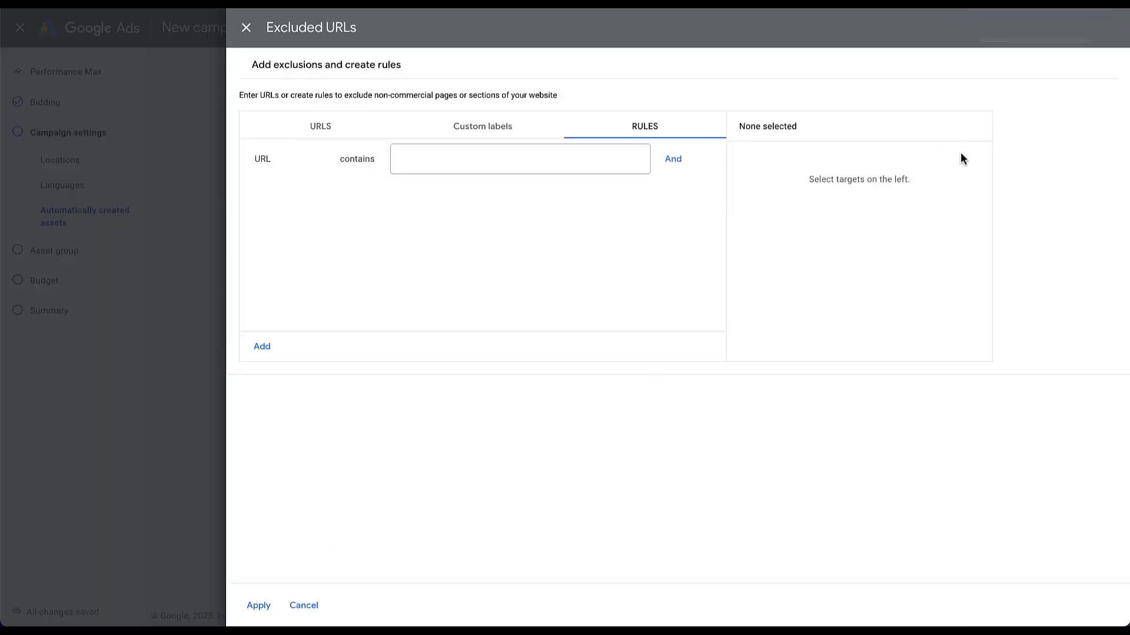
{"action": "left_click", "coordinate": [257, 604]}
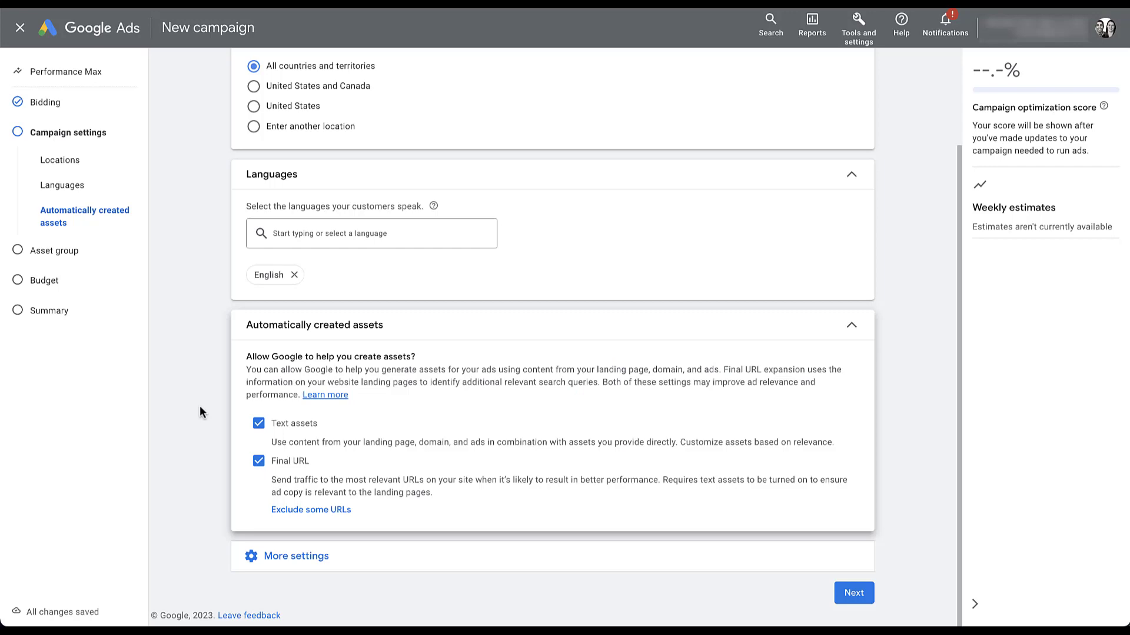
{"action": "left_click", "coordinate": [323, 520]}
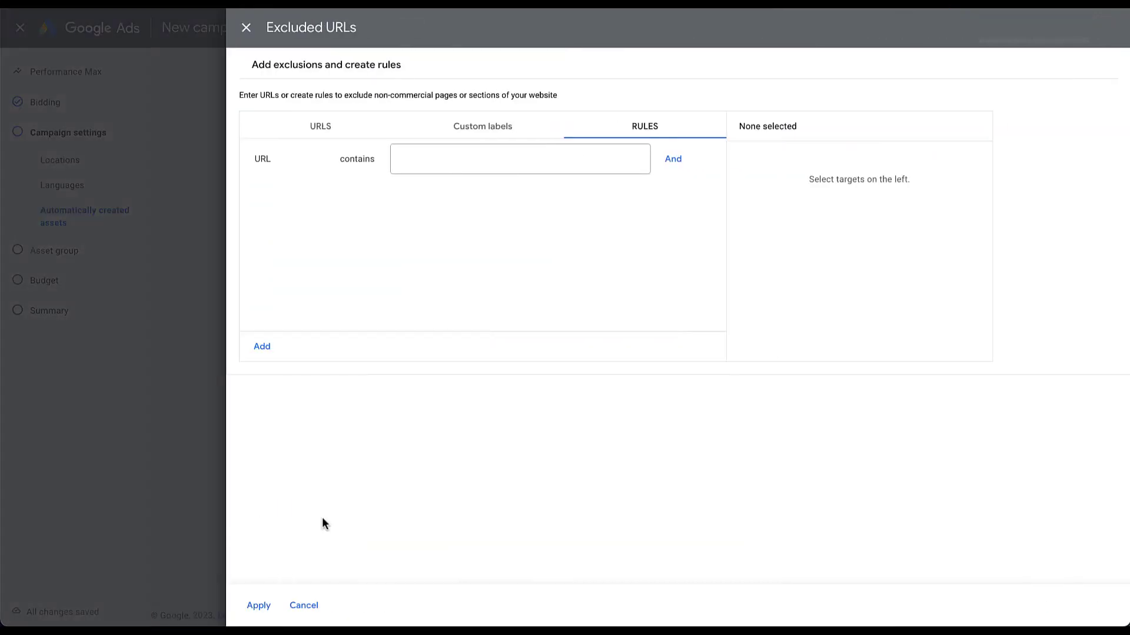
{"action": "left_click", "coordinate": [488, 139]}
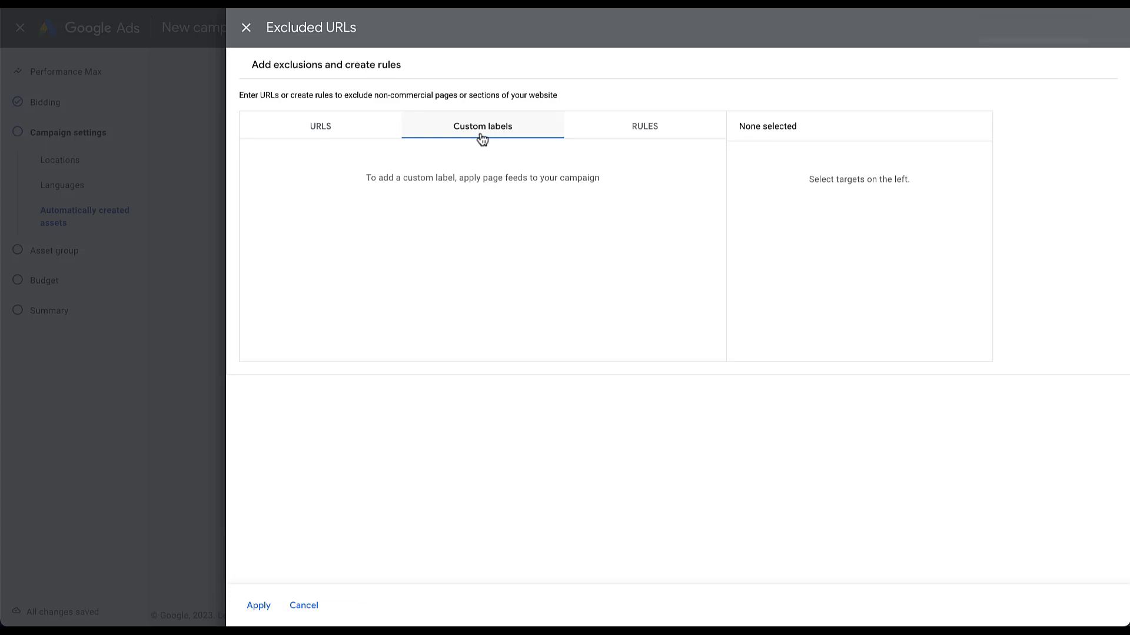
{"action": "left_click", "coordinate": [246, 29]}
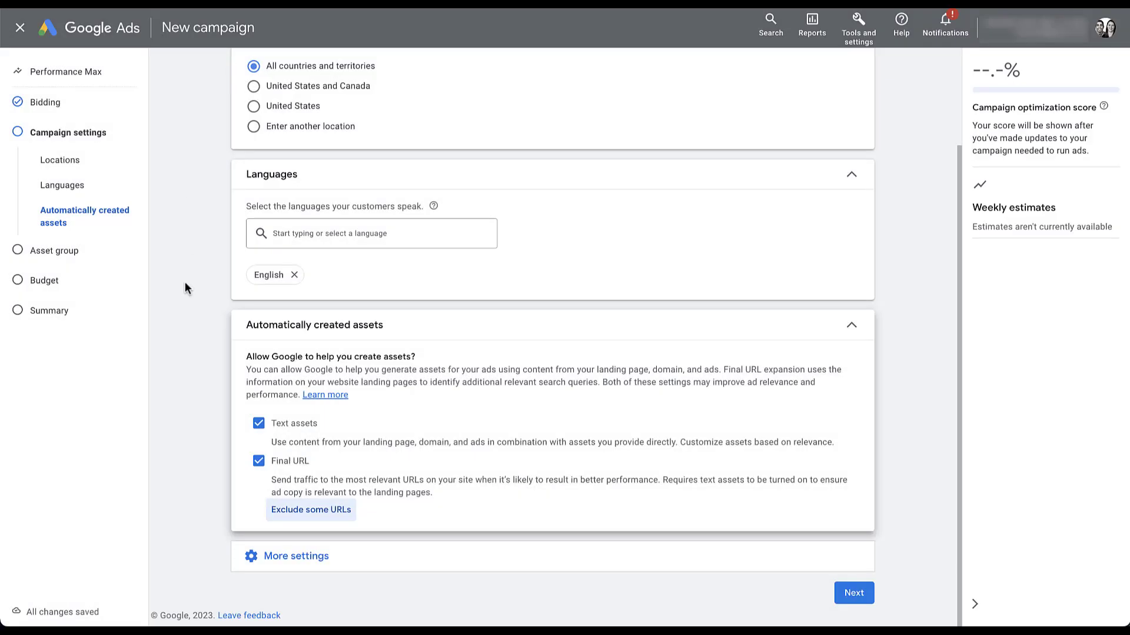
Step: Uncheck Final URL expansion, then open the Page feeds setting under More settings
{"action": "left_click", "coordinate": [259, 461]}
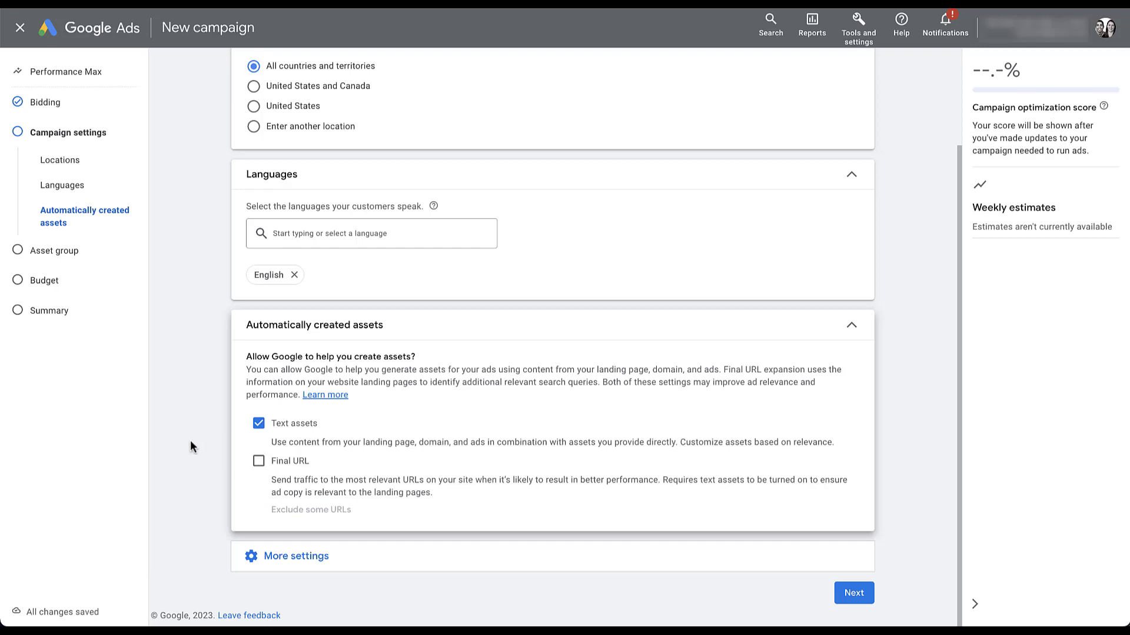
{"action": "left_click", "coordinate": [852, 328]}
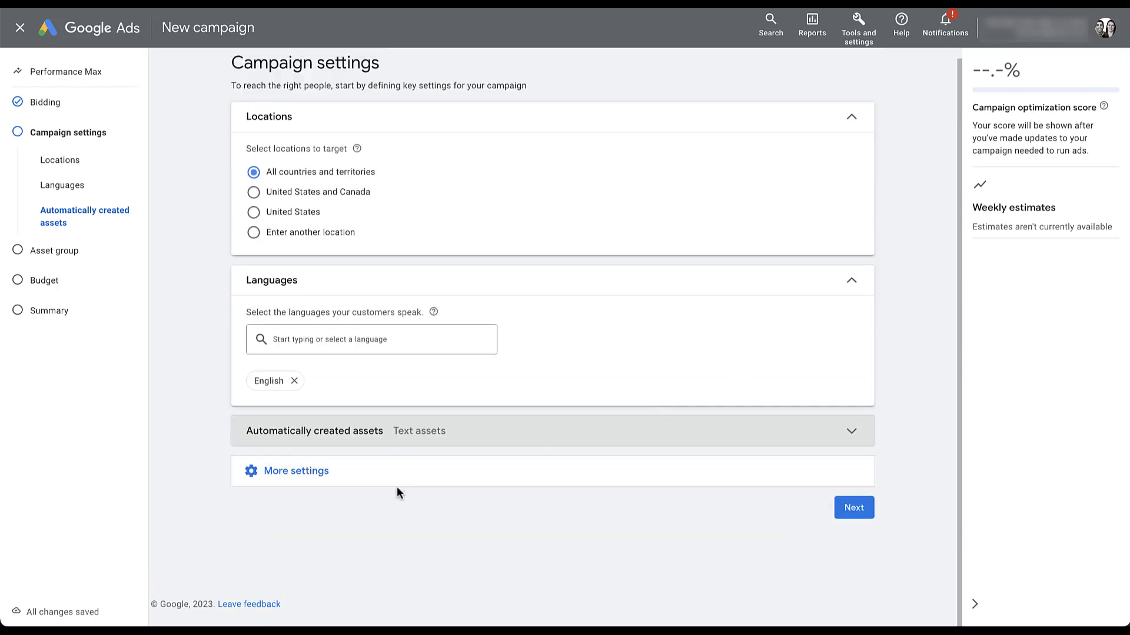
{"action": "left_click", "coordinate": [310, 481]}
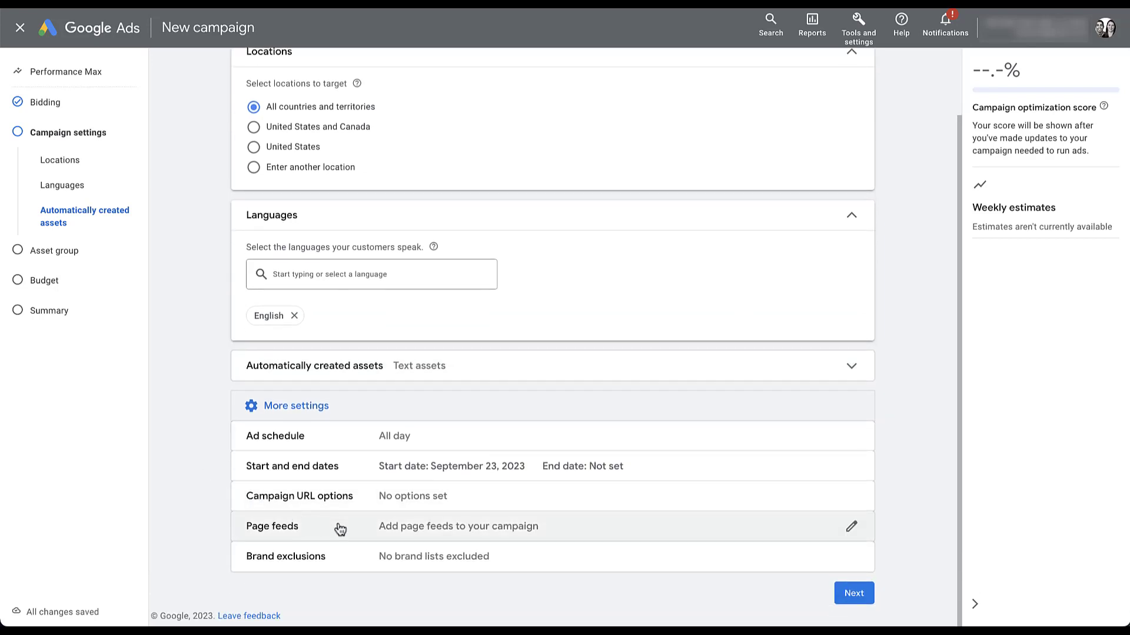
{"action": "left_click", "coordinate": [340, 529]}
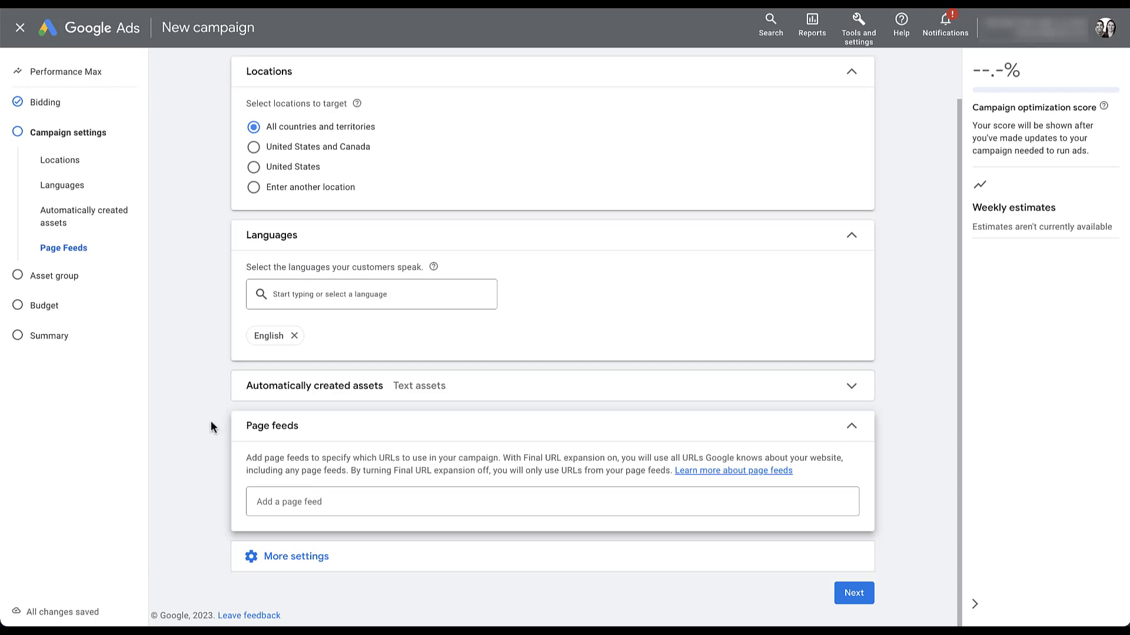
Step: Select 'DSA Page Feed 2' as the campaign's page feed
{"action": "left_click", "coordinate": [342, 504]}
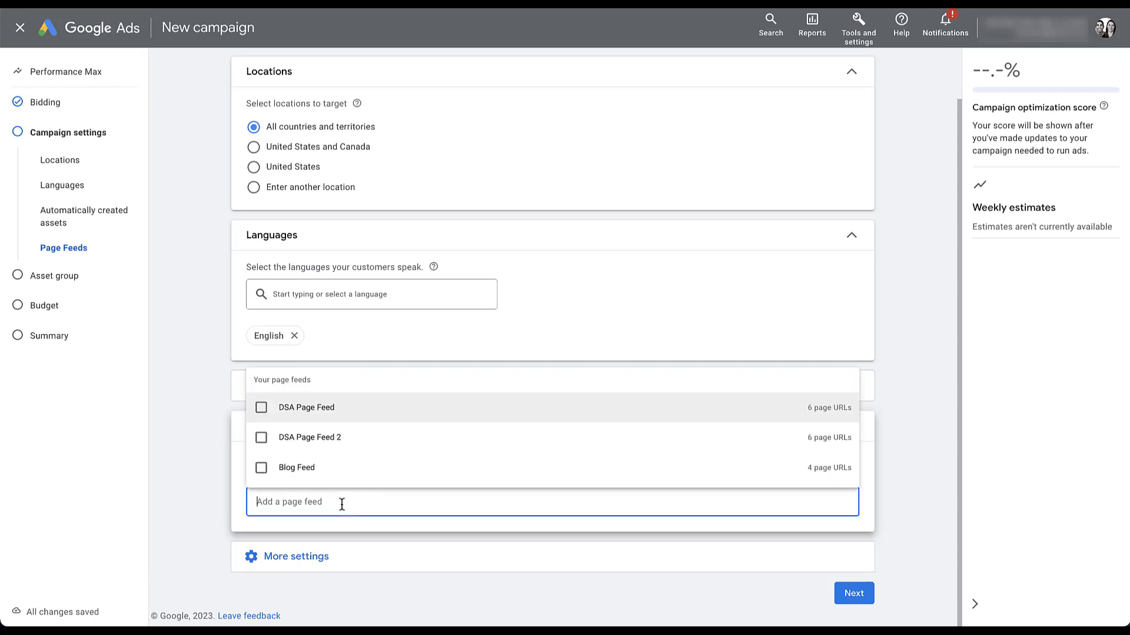
{"action": "left_click", "coordinate": [261, 438]}
{"action": "left_click", "coordinate": [163, 509]}
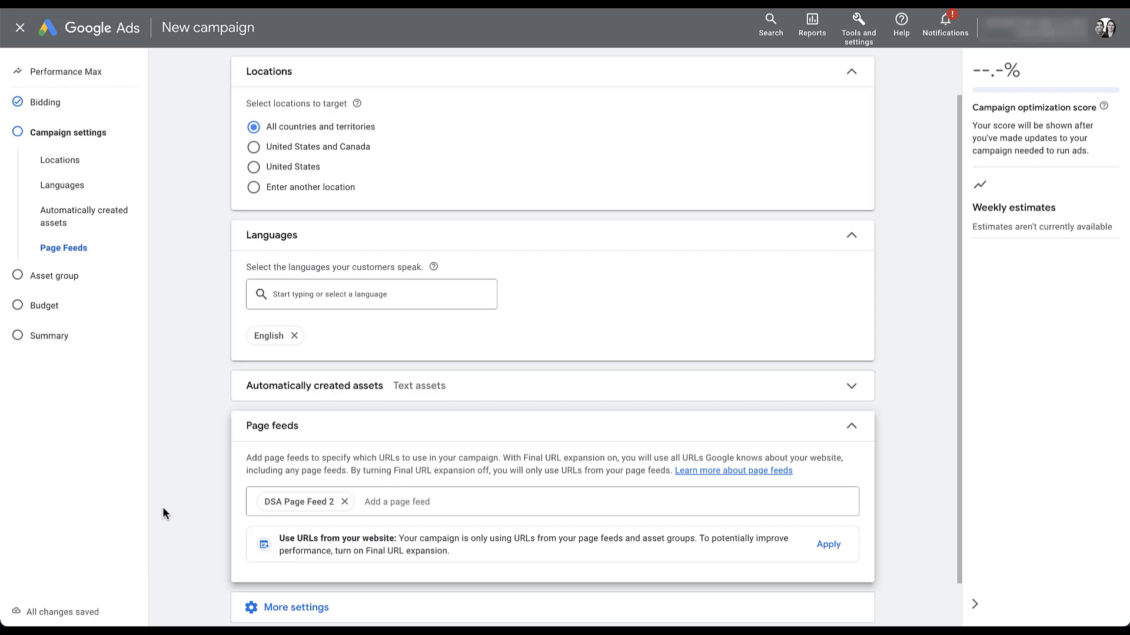
{"action": "scroll", "coordinate": [208, 457], "scroll_direction": "up", "scroll_amount": 1}
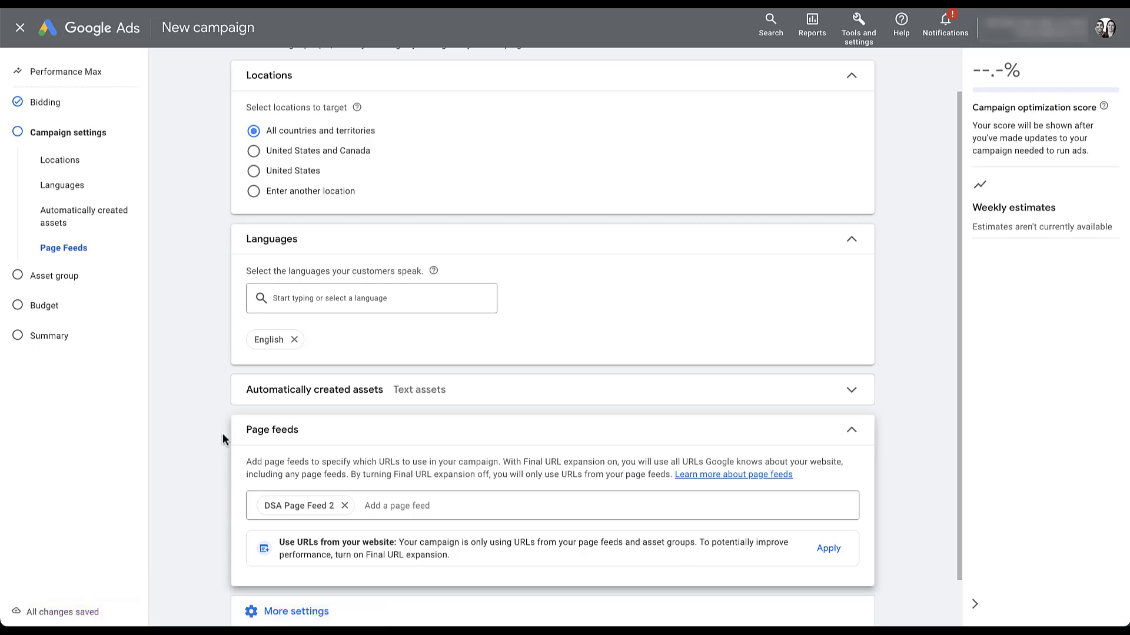
Step: Re-check Final URL expansion and close the Excluded URLs panel without adding exclusions
{"action": "left_click", "coordinate": [248, 397]}
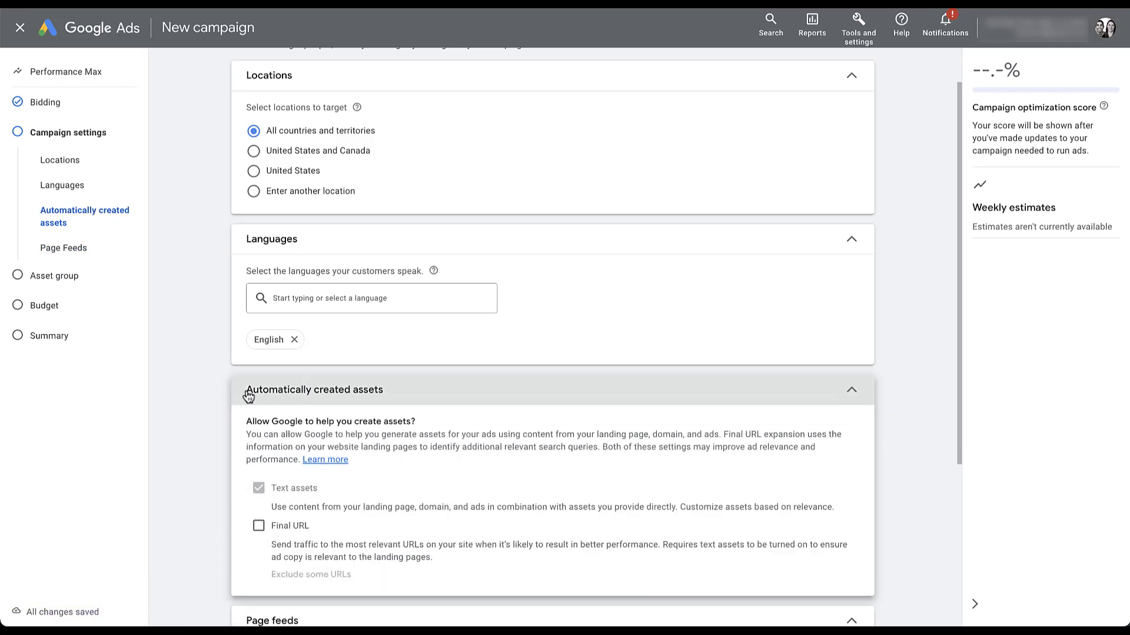
{"action": "left_click", "coordinate": [259, 527]}
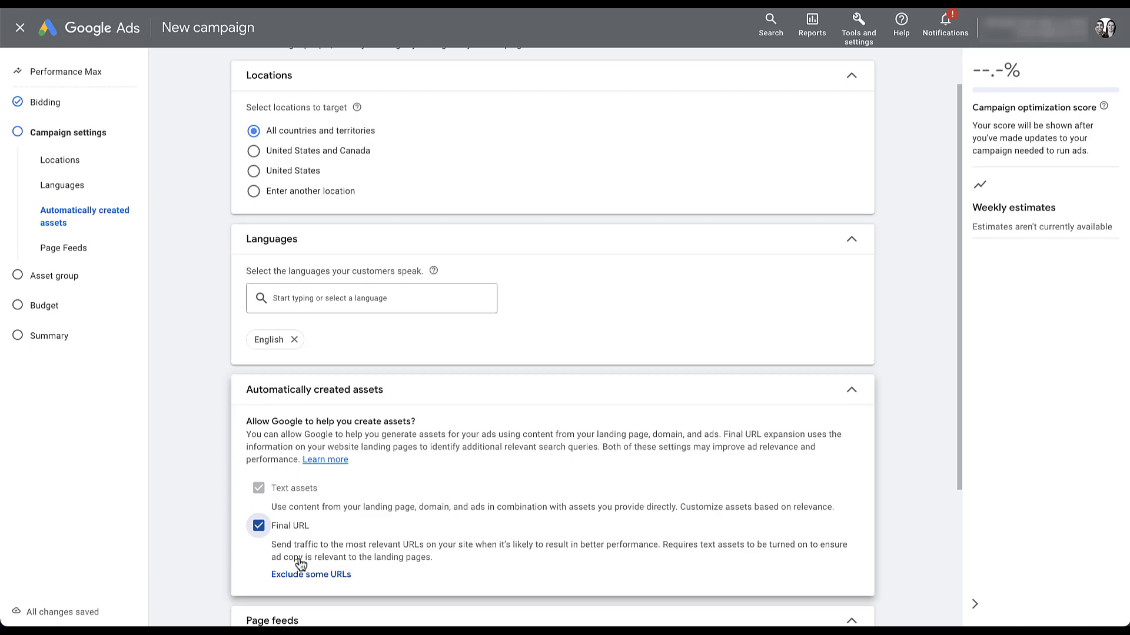
{"action": "left_click", "coordinate": [314, 576]}
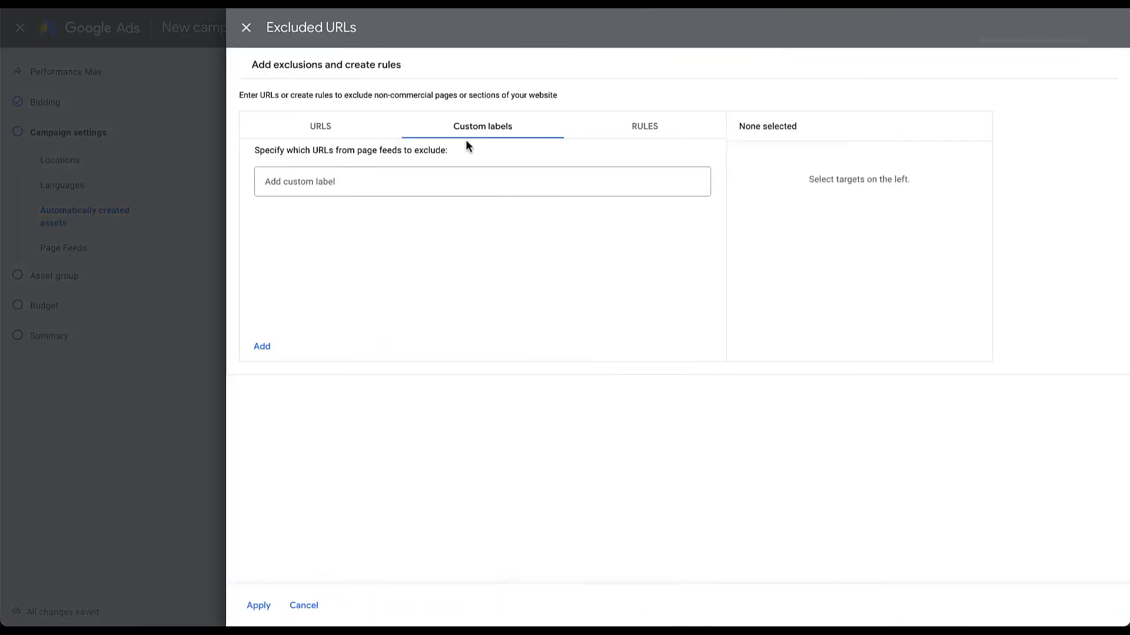
{"action": "left_click", "coordinate": [364, 184]}
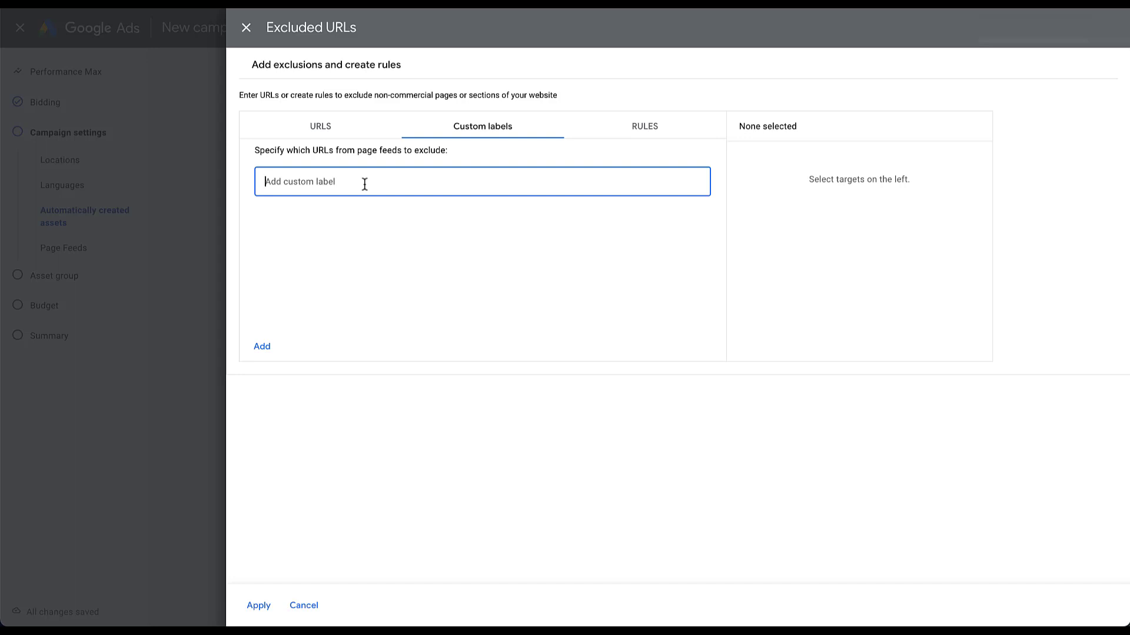
{"action": "left_click", "coordinate": [246, 28]}
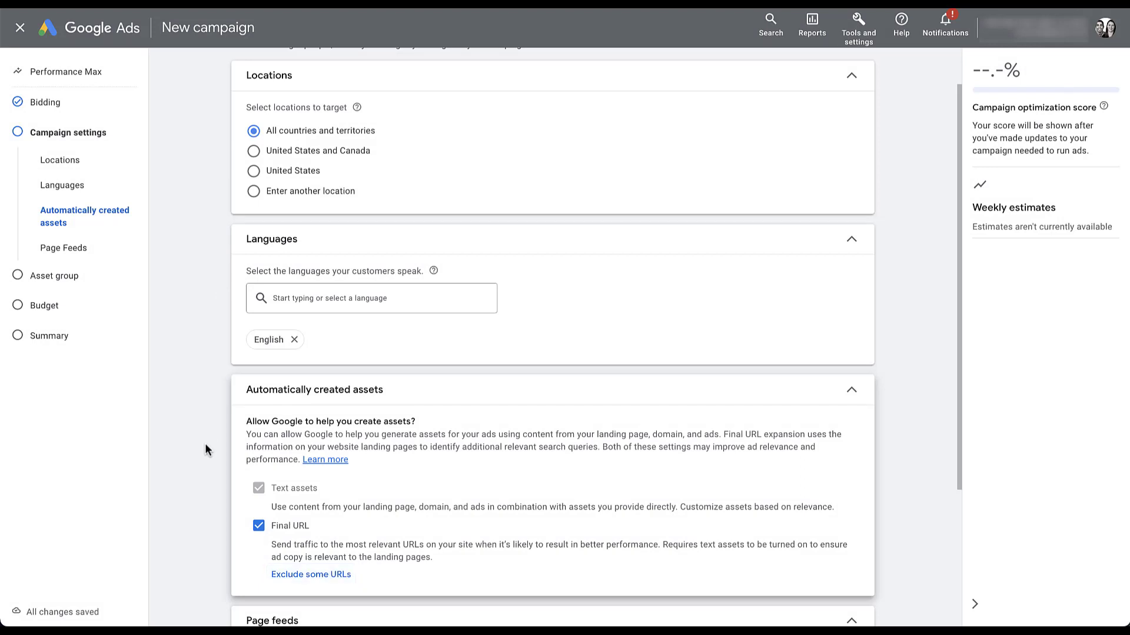
Step: Remove DSA Page Feed 2 and switch Final URL expansion off, leaving only text assets enabled
{"action": "scroll", "coordinate": [205, 448], "scroll_direction": "down", "scroll_amount": 3}
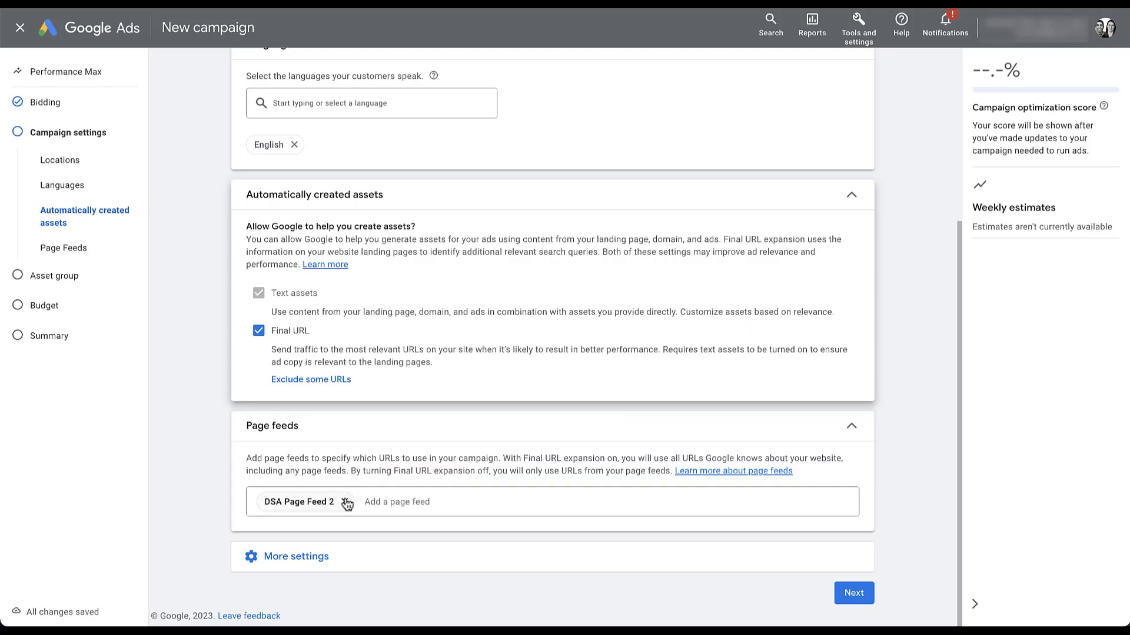
{"action": "left_click", "coordinate": [345, 501]}
{"action": "left_click", "coordinate": [856, 430]}
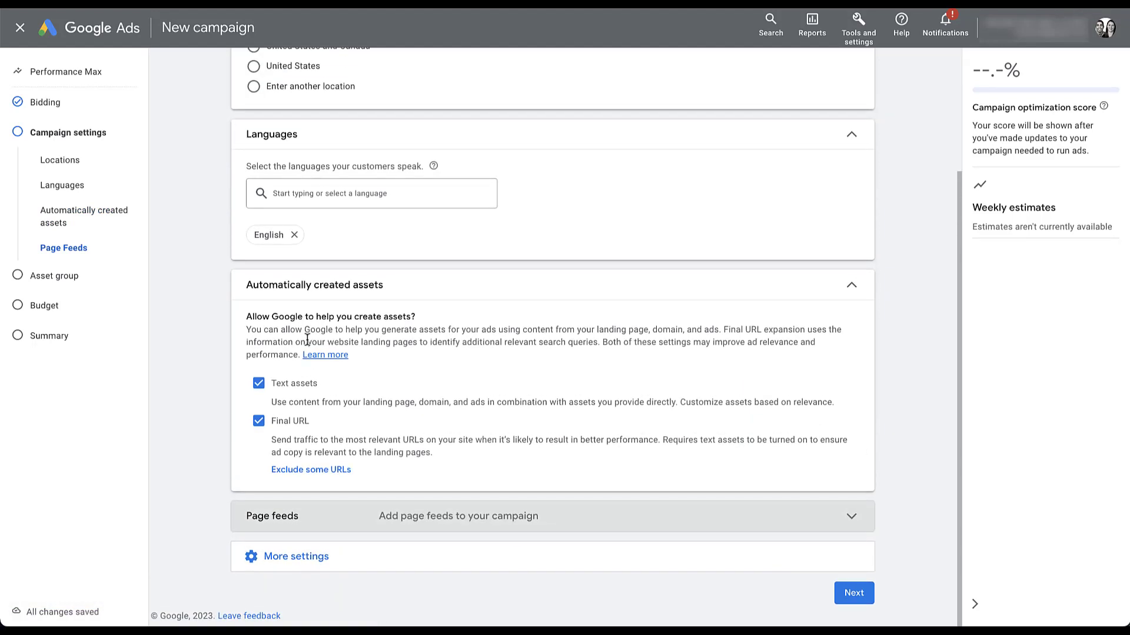
{"action": "left_click", "coordinate": [261, 425]}
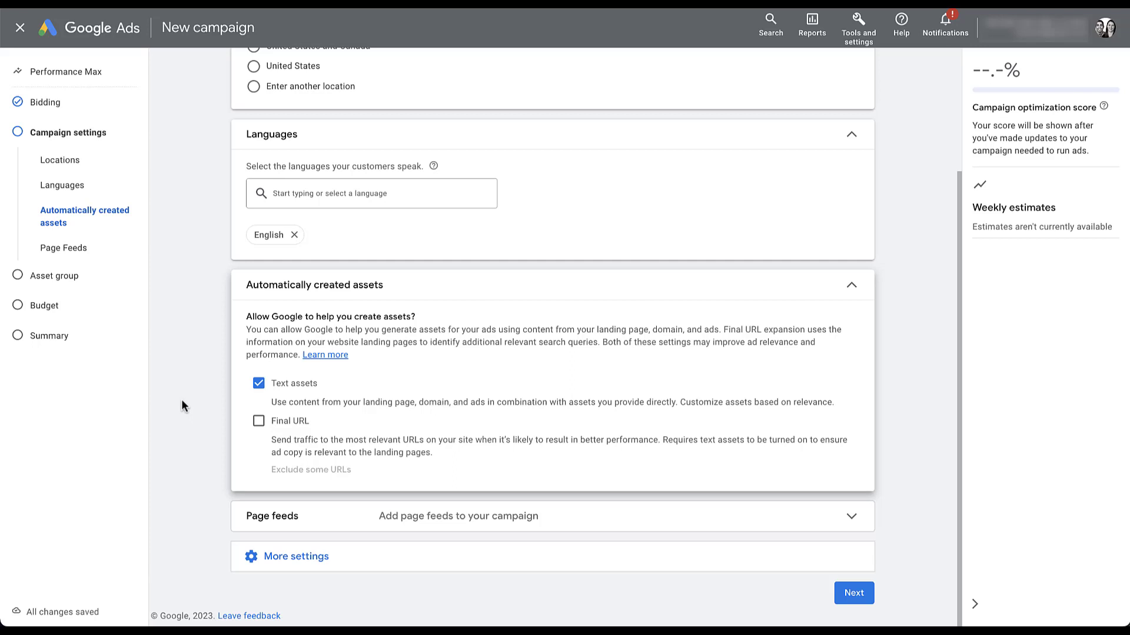
Step: Advance to the Asset group step for 'Asset Group 1' and begin filling its Final URL field
{"action": "left_click", "coordinate": [853, 593]}
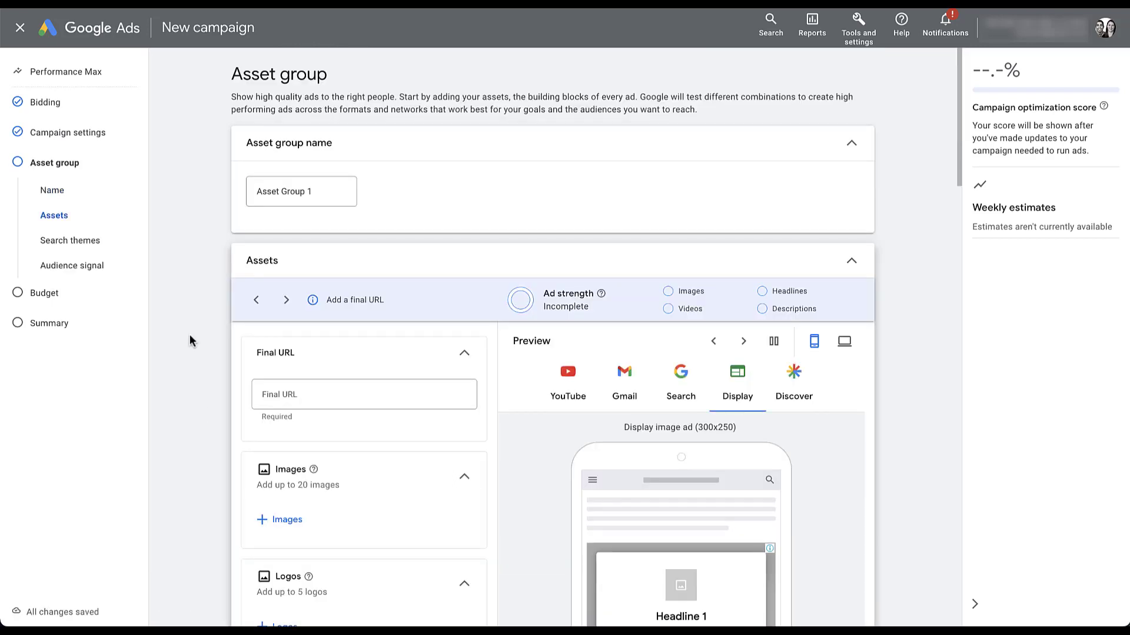
{"action": "left_click", "coordinate": [323, 397]}
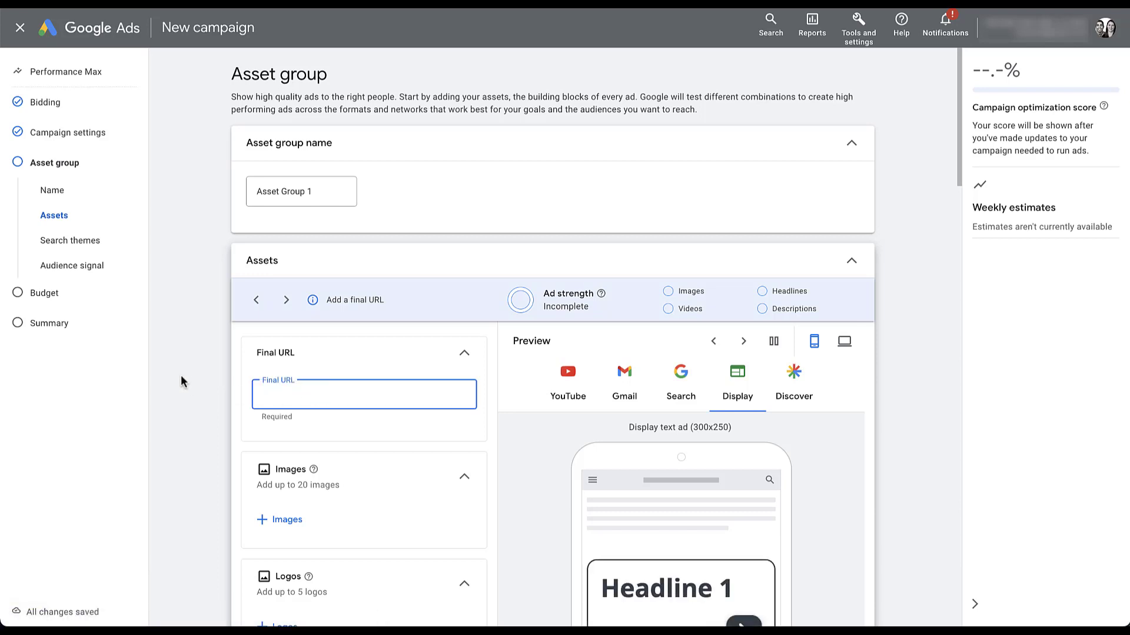